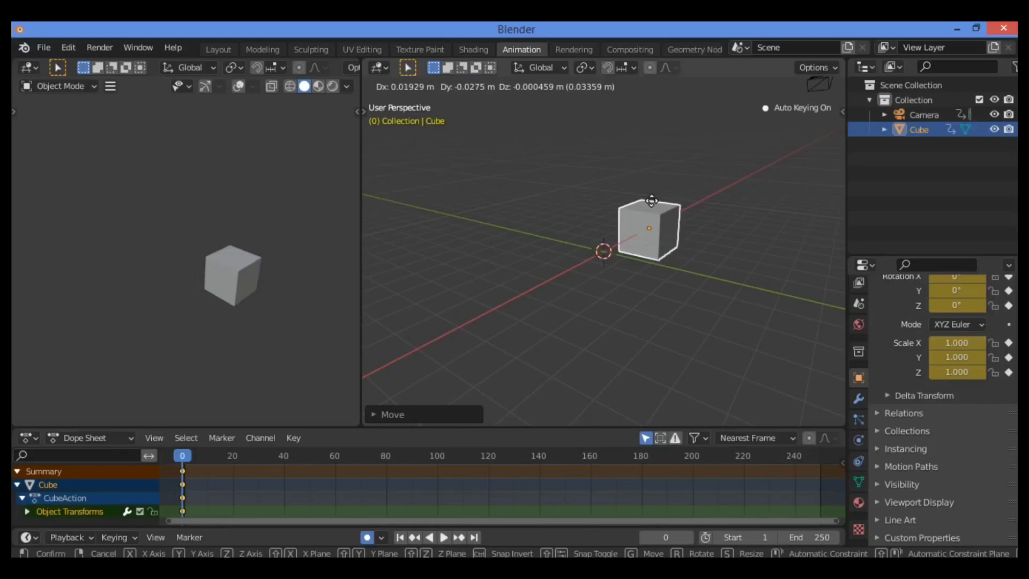
# - Move the cube along the global X axis and make a second move constrained to the global Y axis
pyautogui.press('x')
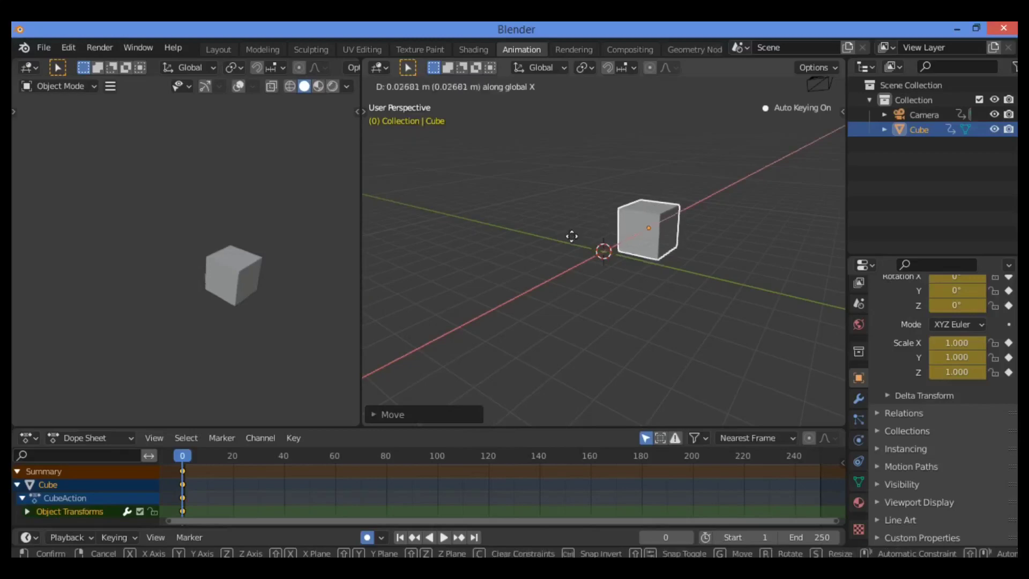
pyautogui.click(554, 247)
pyautogui.press('g')
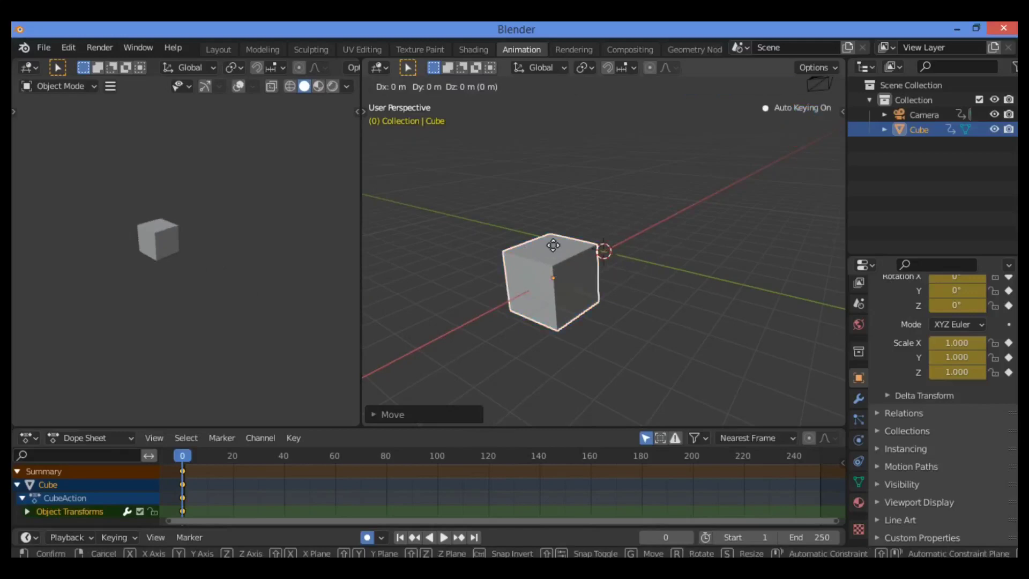
pyautogui.press('y')
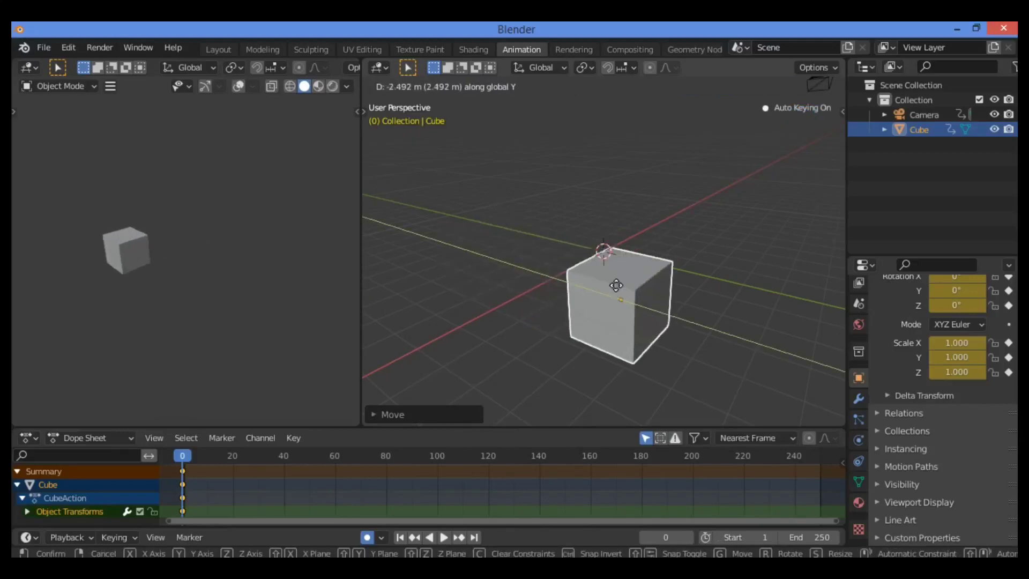
pyautogui.click(552, 246)
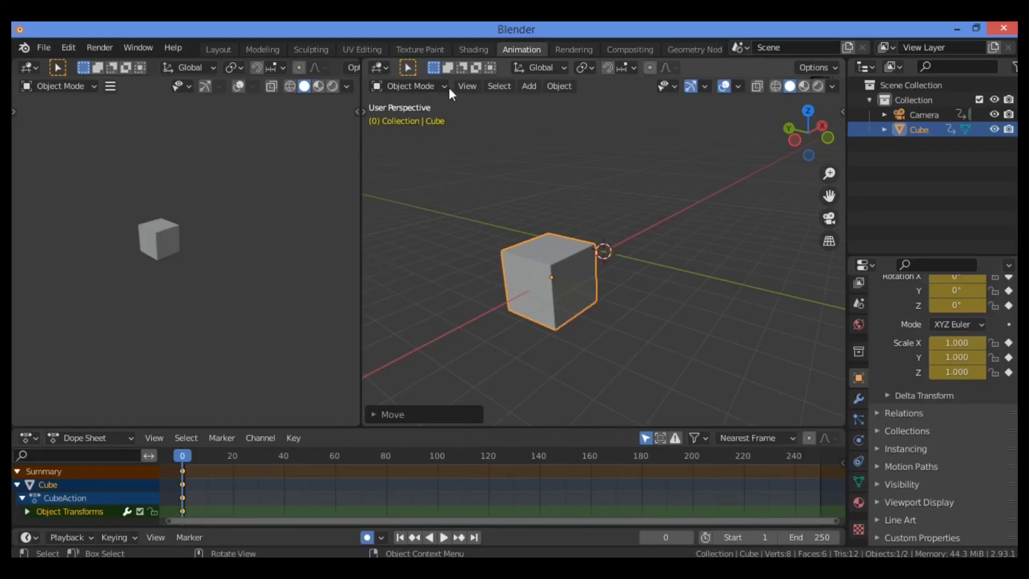
# - Reveal the main 3D viewport's toolbar and activate the Move tool with the cube selected
pyautogui.click(369, 112)
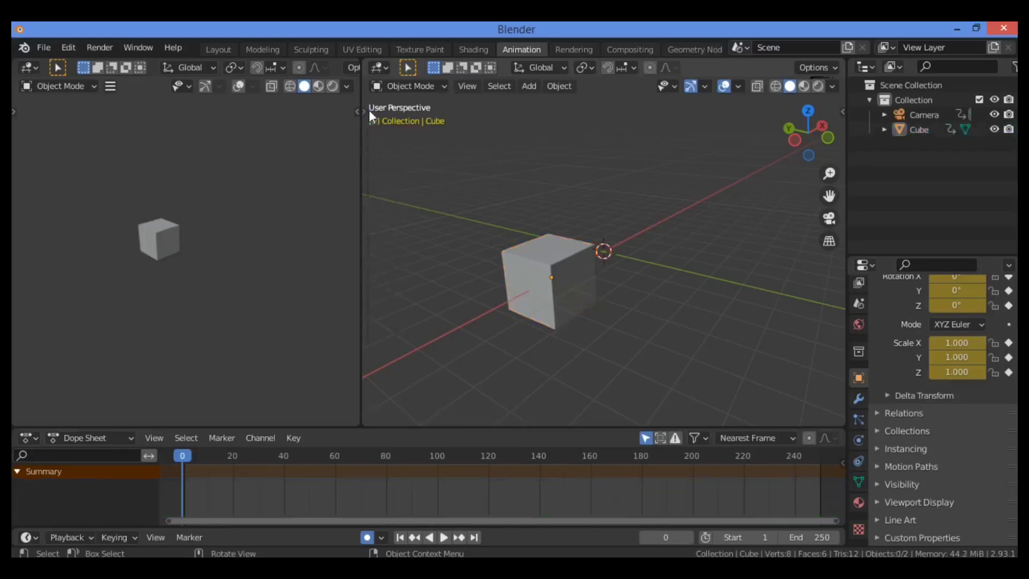
pyautogui.click(365, 112)
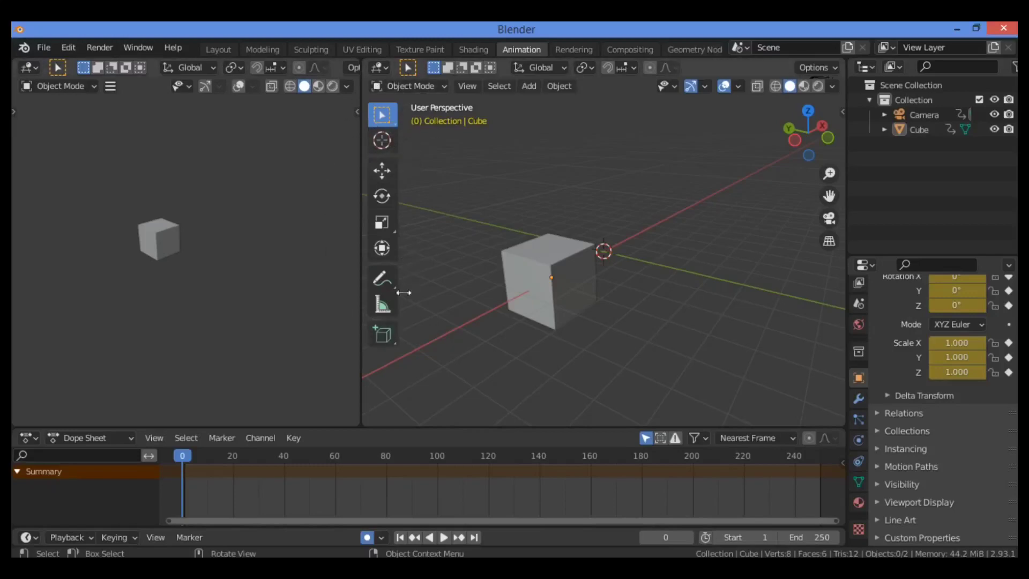
pyautogui.click(520, 278)
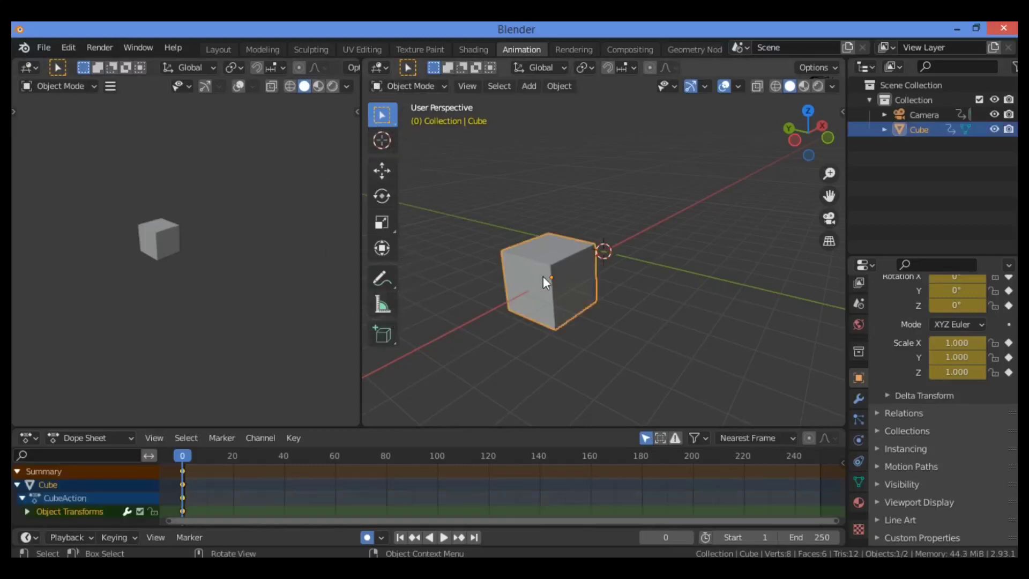
pyautogui.click(382, 165)
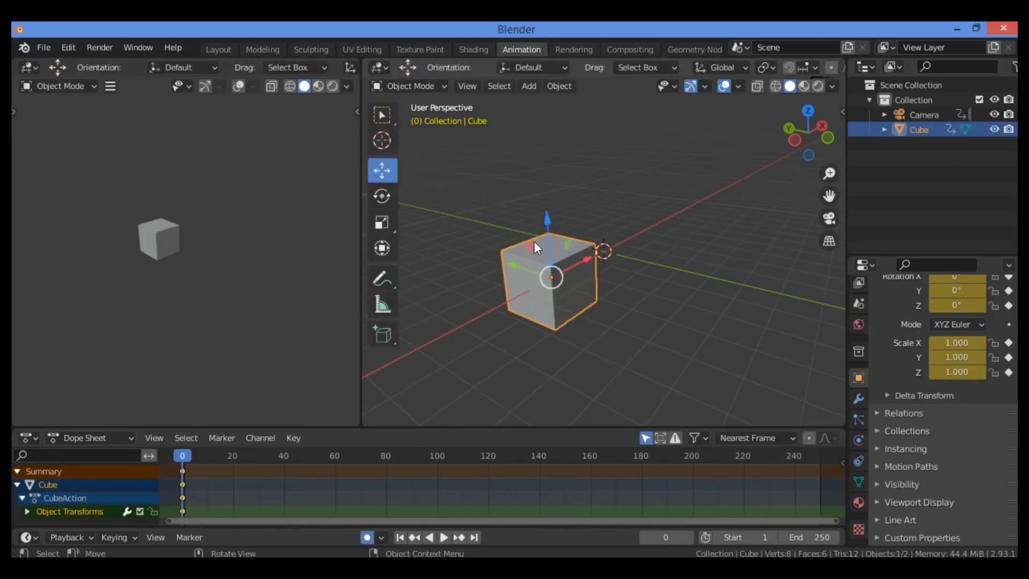
# - Try moving the cube along the Z and X axes with the Move gizmo, and undo the last move
pyautogui.moveTo(544, 218)
pyautogui.mouseDown()
pyautogui.moveTo(551, 167)
pyautogui.moveTo(549, 232)
pyautogui.mouseUp()
pyautogui.moveTo(590, 269); pyautogui.dragTo(445, 227)
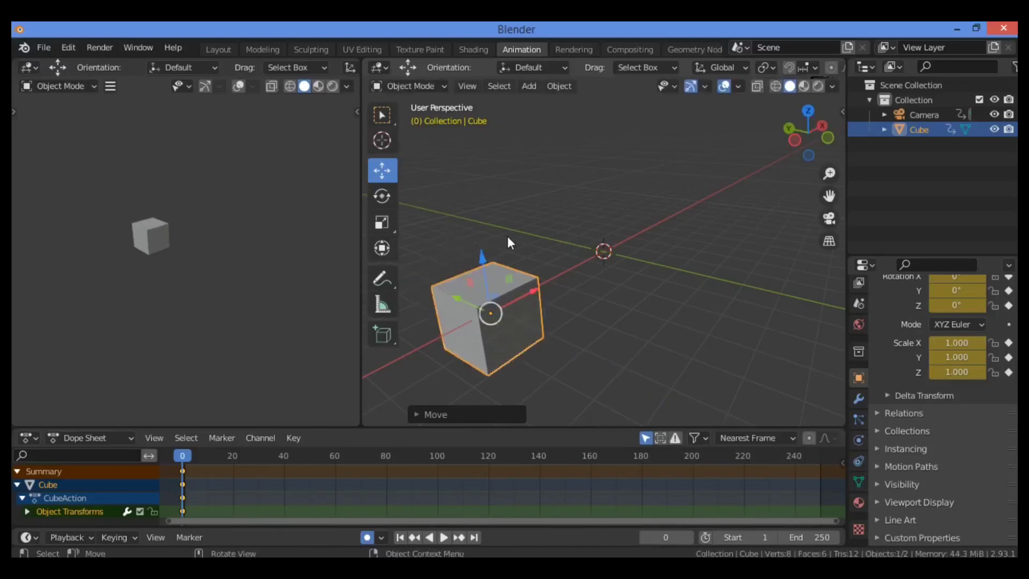
pyautogui.hotkey('ctrl', 'z')
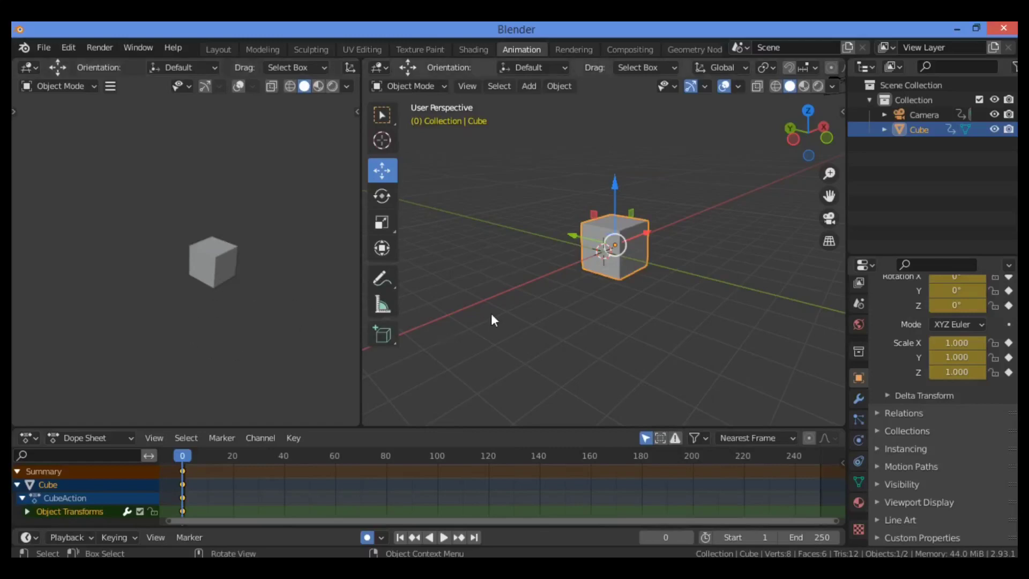
# - Move the cube slightly upward along the global Z axis
pyautogui.press('g')
pyautogui.press('z')
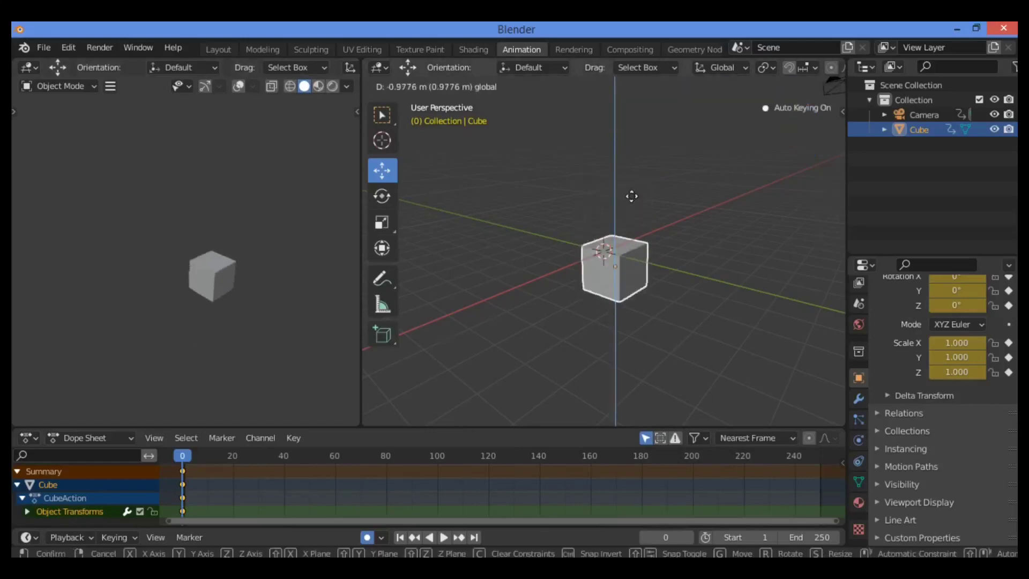
pyautogui.click(631, 179)
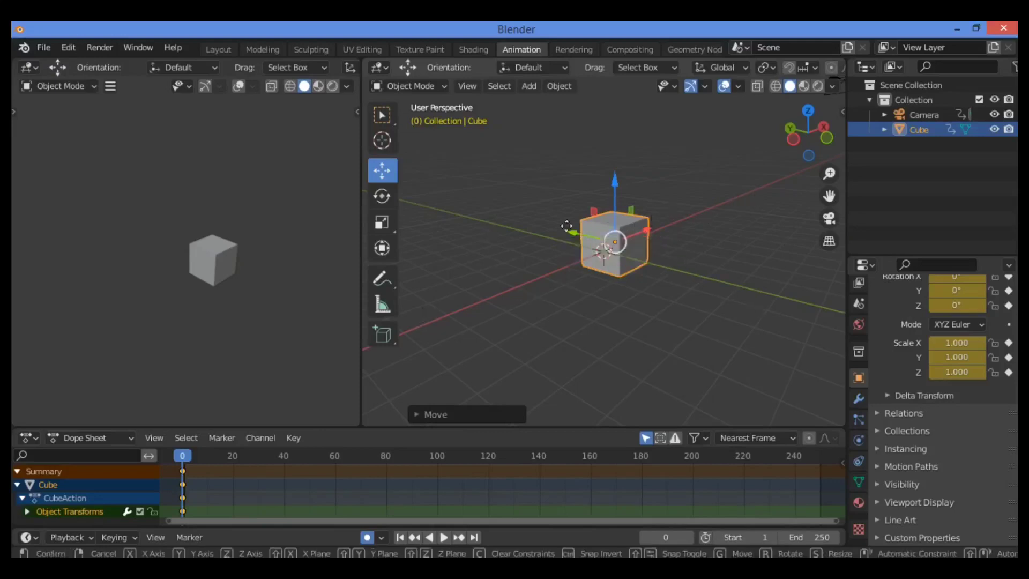
# - Reposition the cube with the Move gizmo, shifting it back and forth along Y and up and down along Z
pyautogui.moveTo(564, 232); pyautogui.dragTo(659, 217)
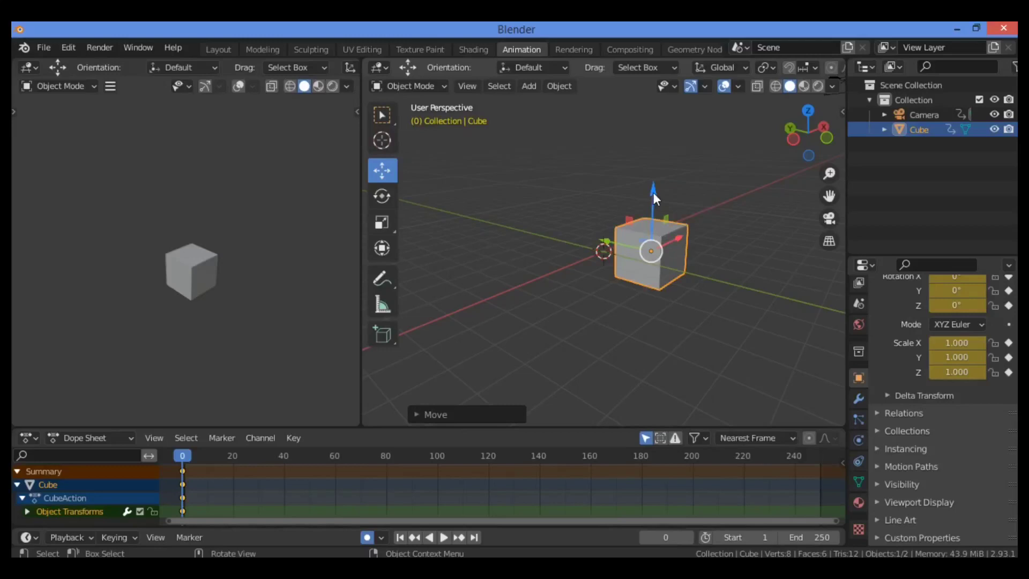
pyautogui.moveTo(654, 196); pyautogui.dragTo(658, 161)
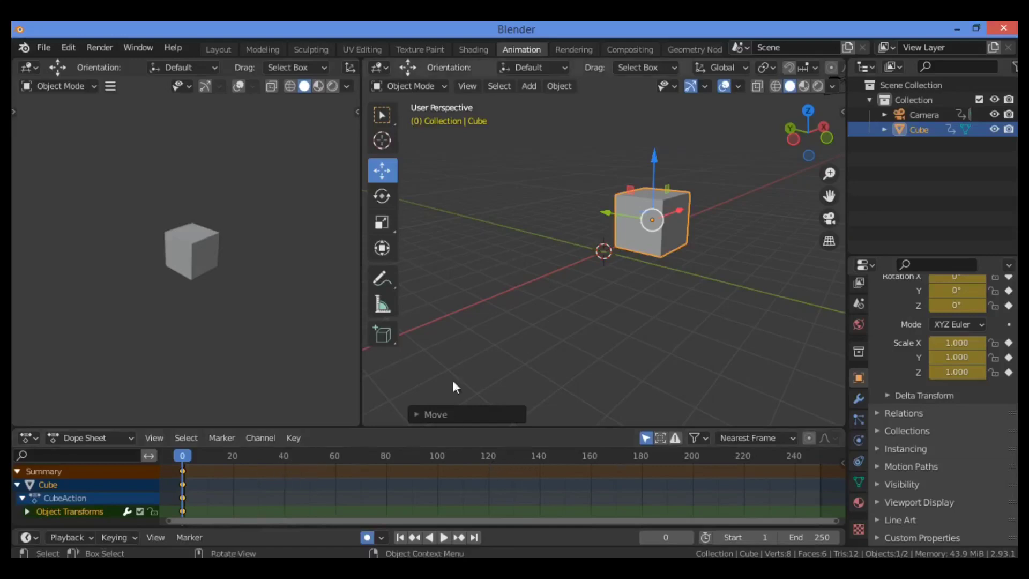
pyautogui.moveTo(603, 214); pyautogui.dragTo(524, 244)
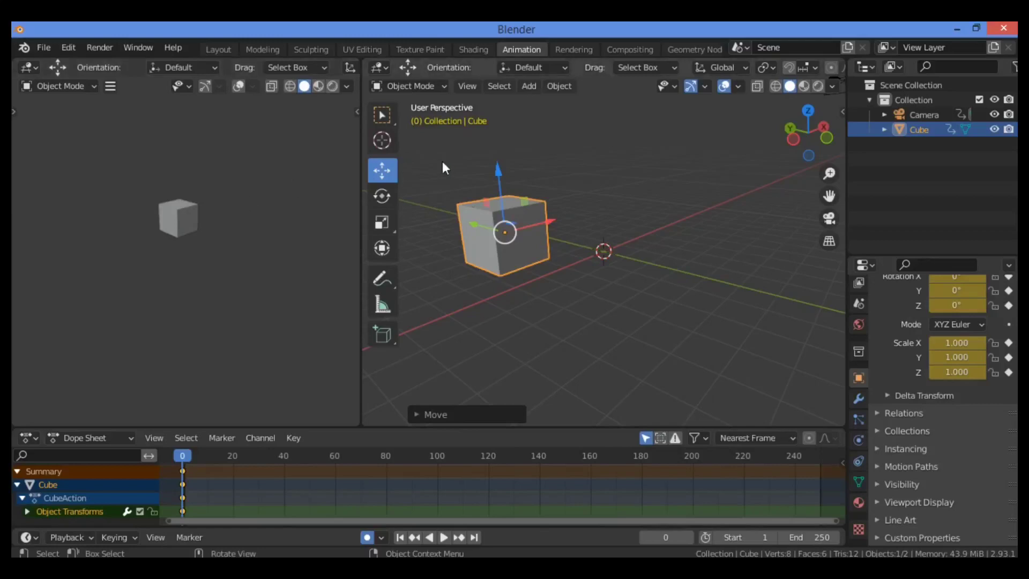
pyautogui.moveTo(493, 170); pyautogui.dragTo(502, 189)
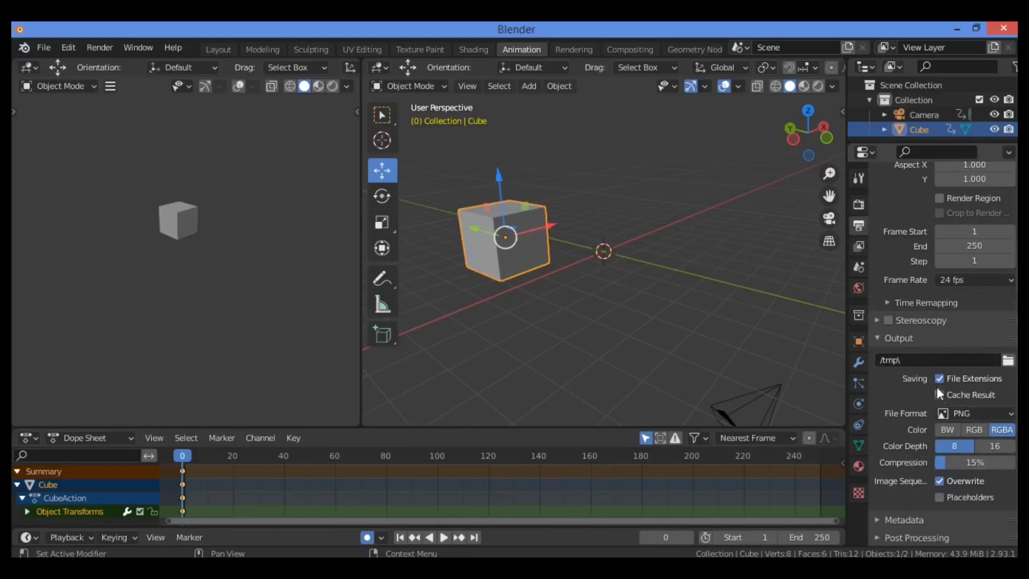
# - Inspect the render output settings and the output folder browser, and close the browser without choosing another folder
pyautogui.click(904, 339)
pyautogui.click(888, 442)
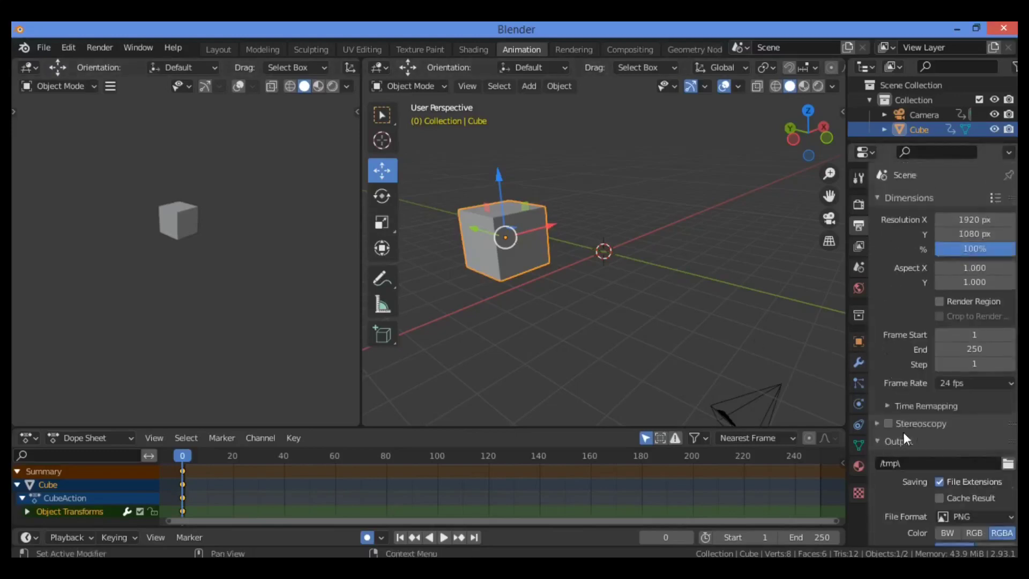
pyautogui.scroll(-4, 903, 432)
pyautogui.click(1007, 360)
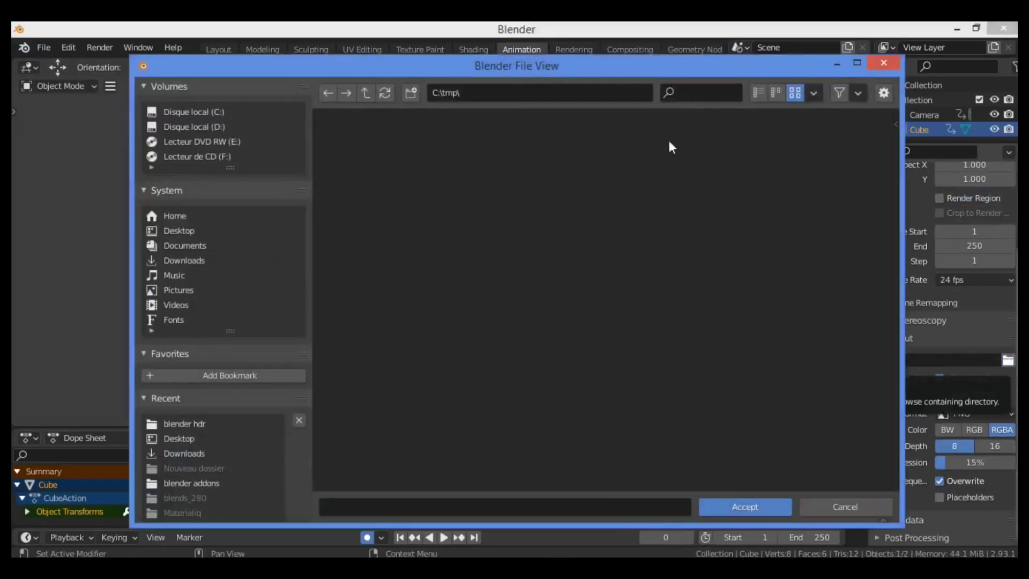
pyautogui.click(885, 63)
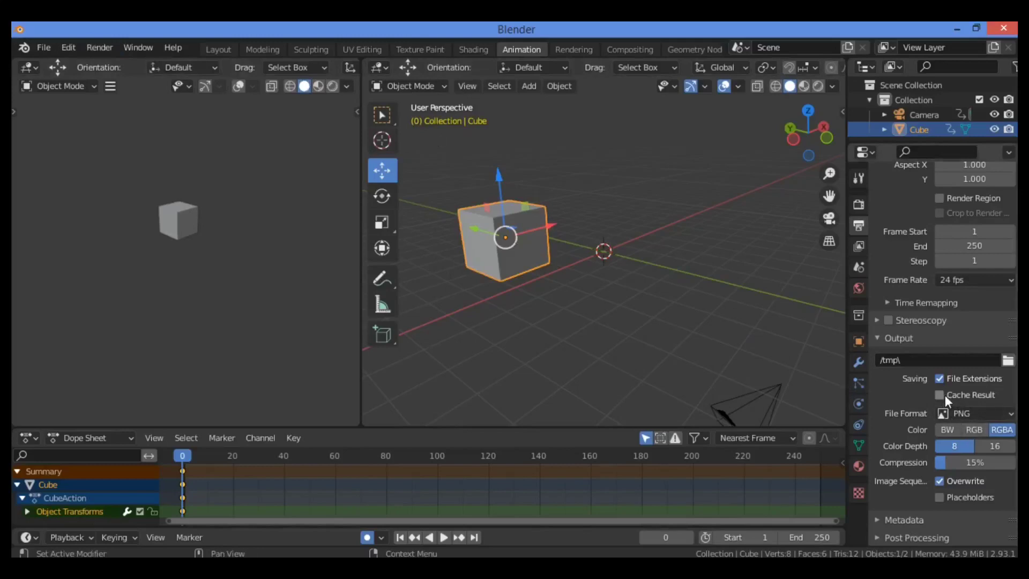
# - Examine the available image and movie file formats for the render output, keeping PNG
pyautogui.click(999, 412)
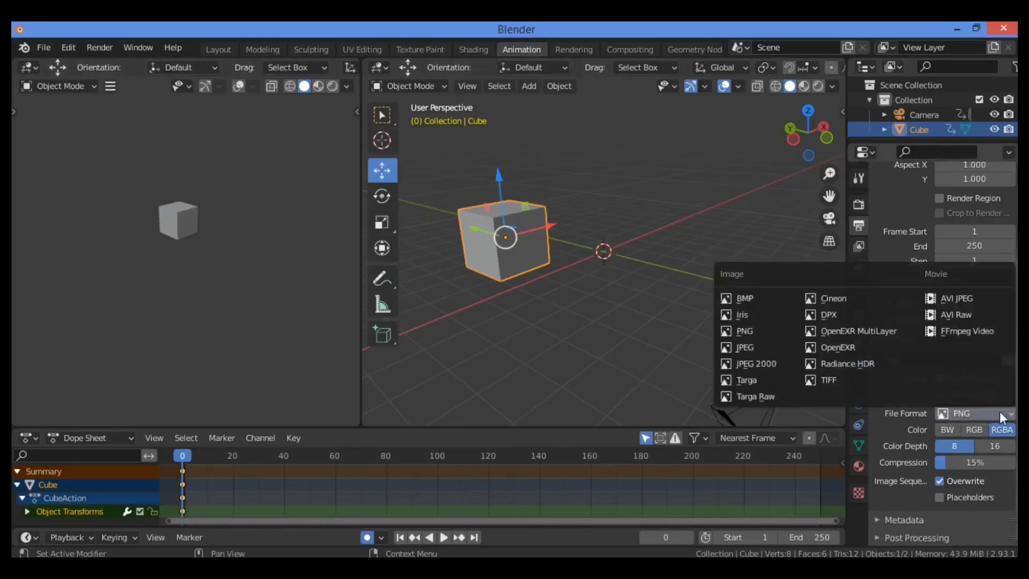
pyautogui.click(999, 411)
pyautogui.click(984, 414)
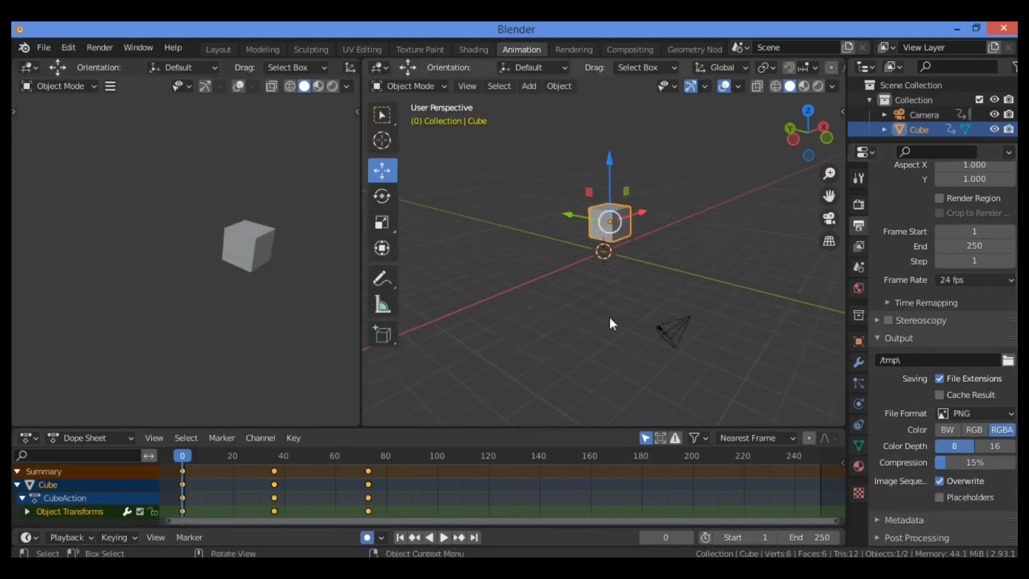
# - Play the cube's animation, scrub back and forth through its keyframes, replay it from the start and stop playback at frame 136
pyautogui.press('space')
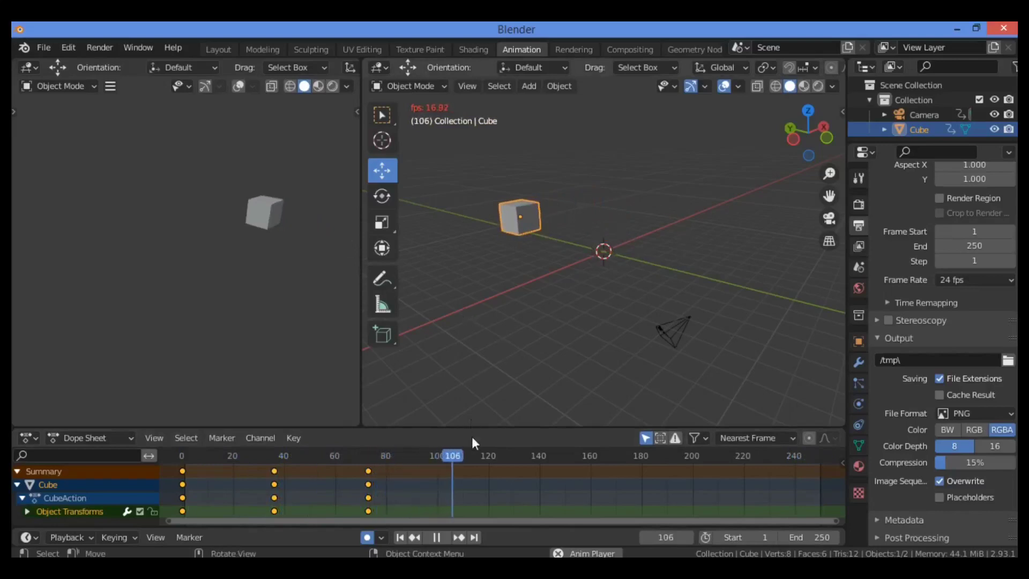
pyautogui.moveTo(449, 462); pyautogui.dragTo(311, 464)
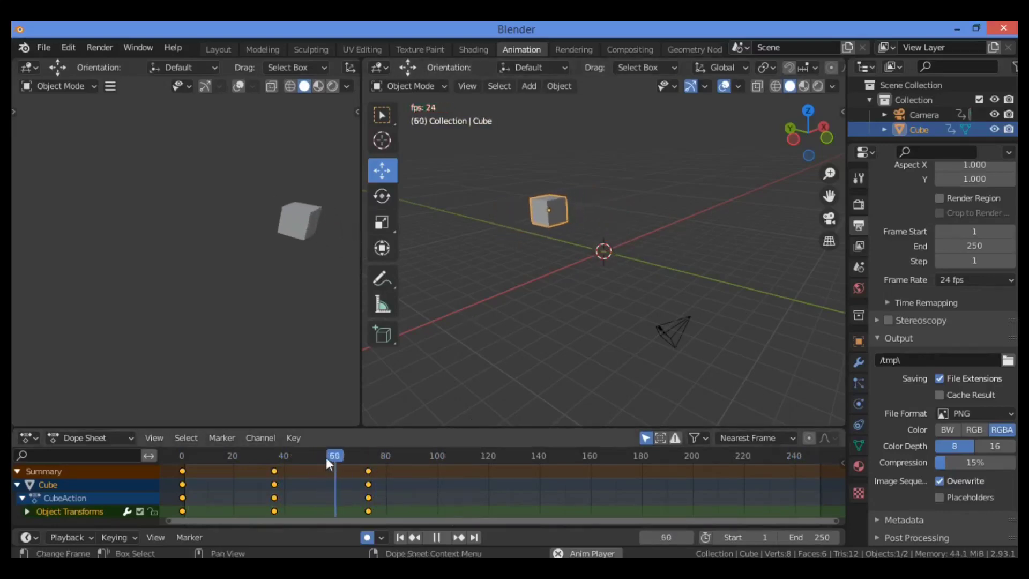
pyautogui.moveTo(187, 460); pyautogui.dragTo(375, 475)
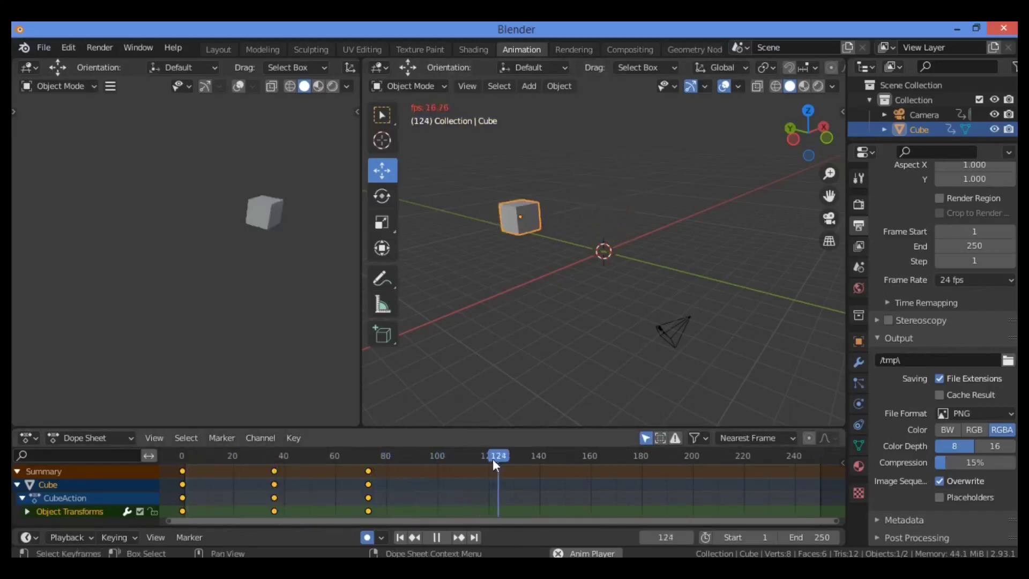
pyautogui.hotkey('shift', 'Left')
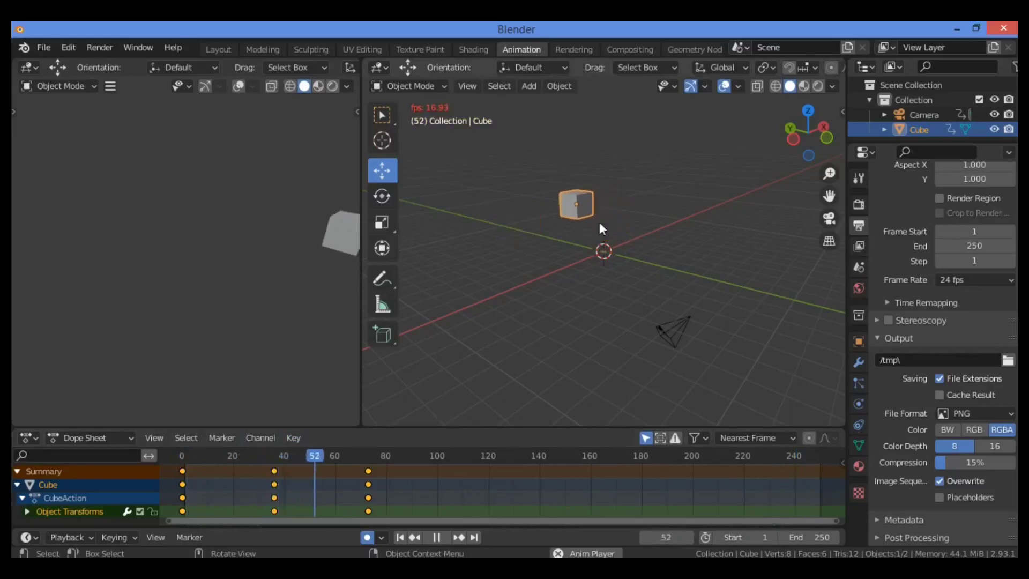
pyautogui.press('space')
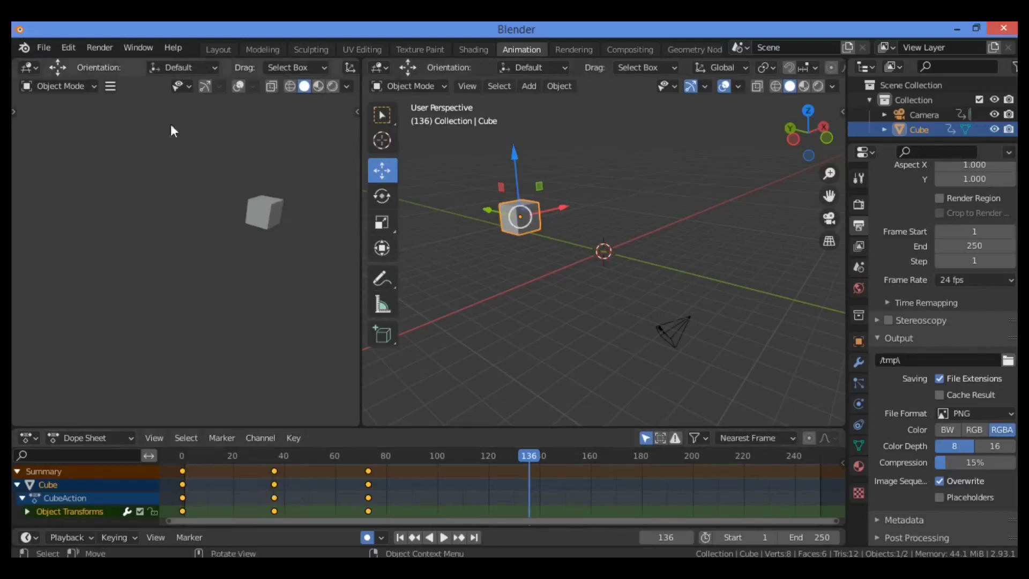
# - Switch the camera-view area to the Graph Editor, narrow its channel list and widen the editor to show more of the curves
pyautogui.click(32, 67)
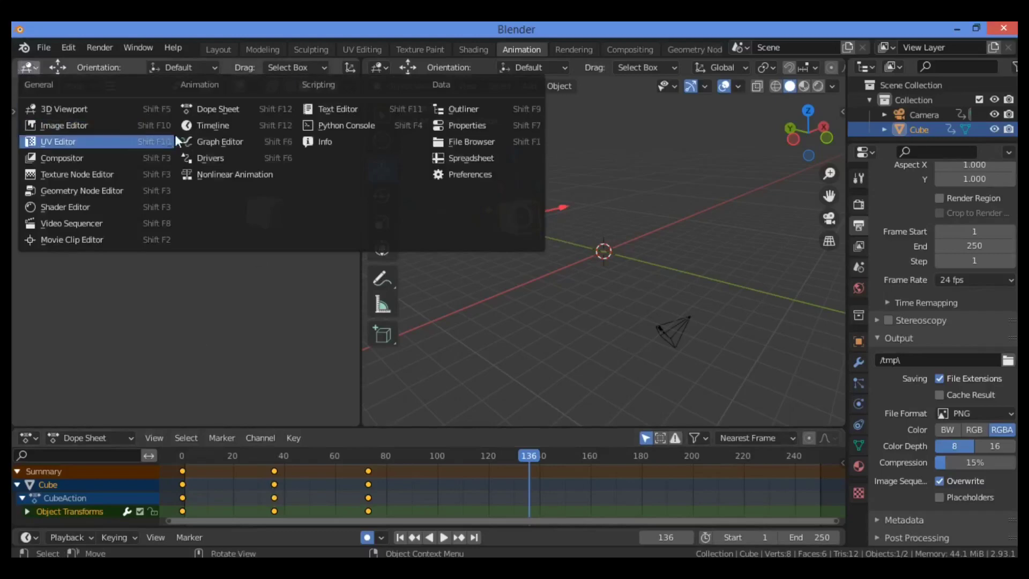
pyautogui.click(251, 141)
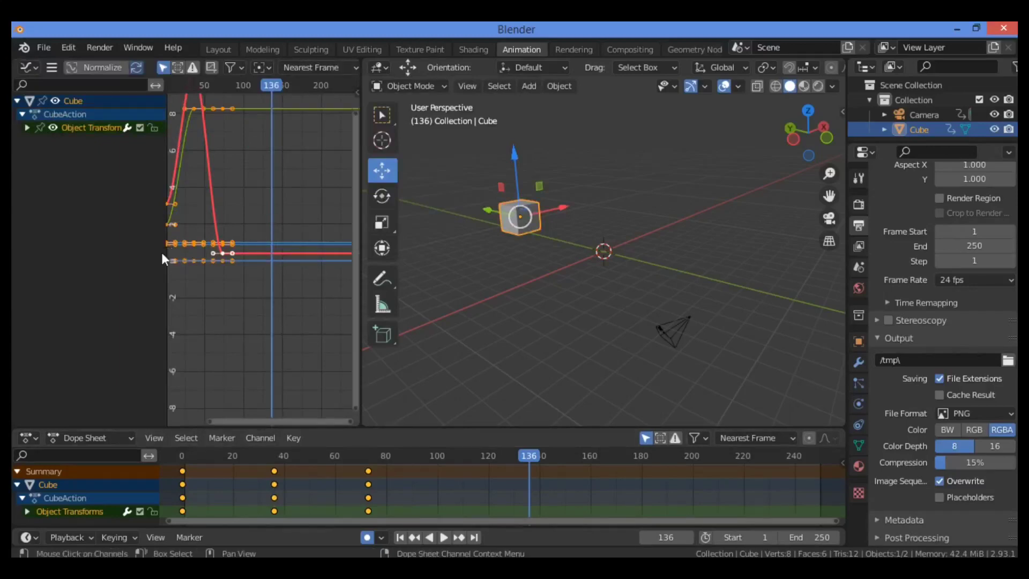
pyautogui.moveTo(163, 253); pyautogui.dragTo(65, 243)
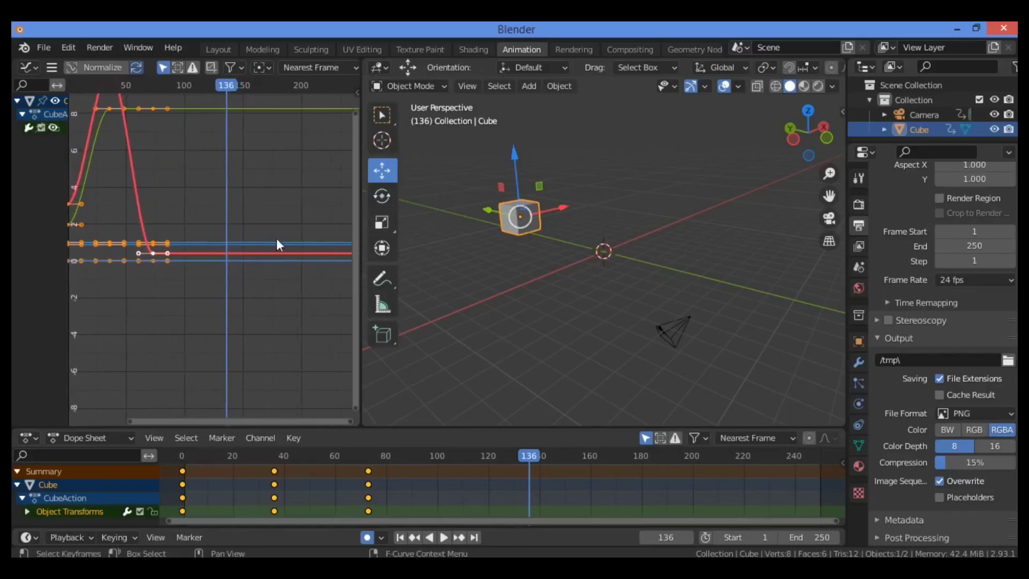
pyautogui.moveTo(360, 231); pyautogui.dragTo(429, 235)
# - Return to frame 0 and play the animation to watch the cube's motion alongside its curves
pyautogui.moveTo(527, 459); pyautogui.dragTo(164, 443)
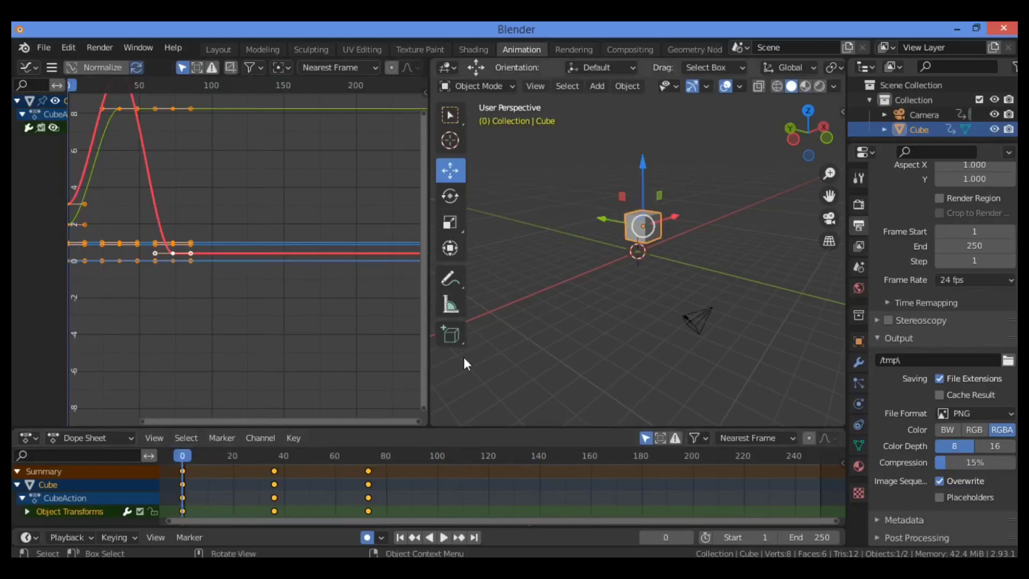
pyautogui.press('space')
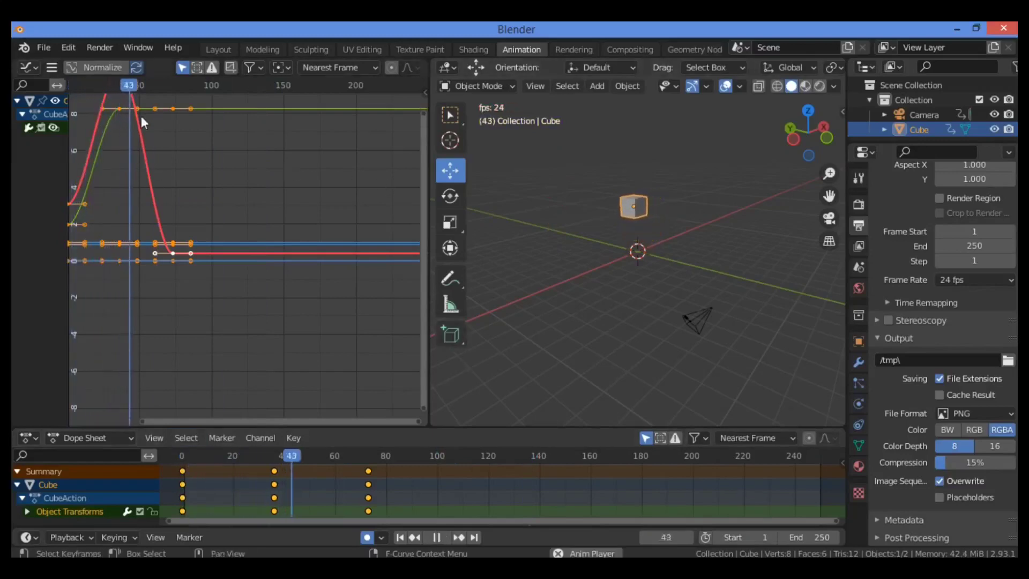